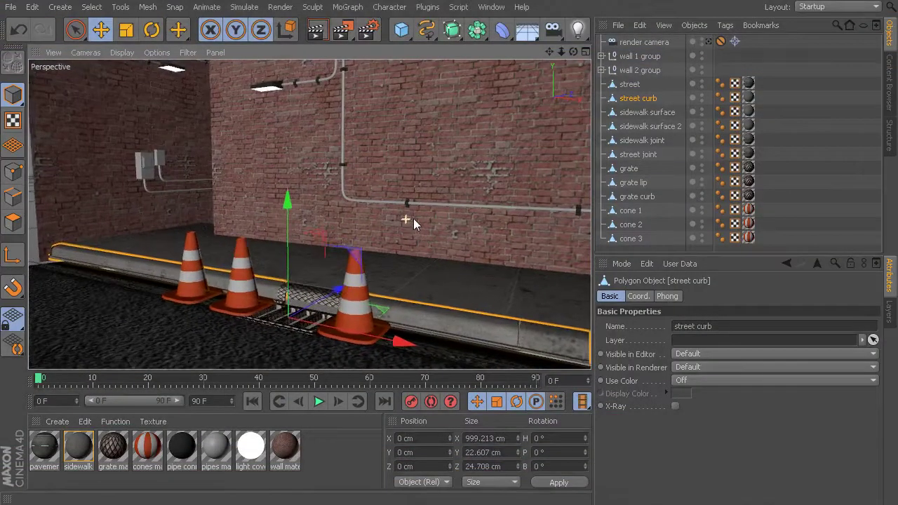
# Orbit the Perspective view around the street curb to bring the three cones nearer the camera
pyautogui.keyDown('alt'); pyautogui.moveTo(414, 220); pyautogui.dragTo(393, 215); pyautogui.keyUp('alt')
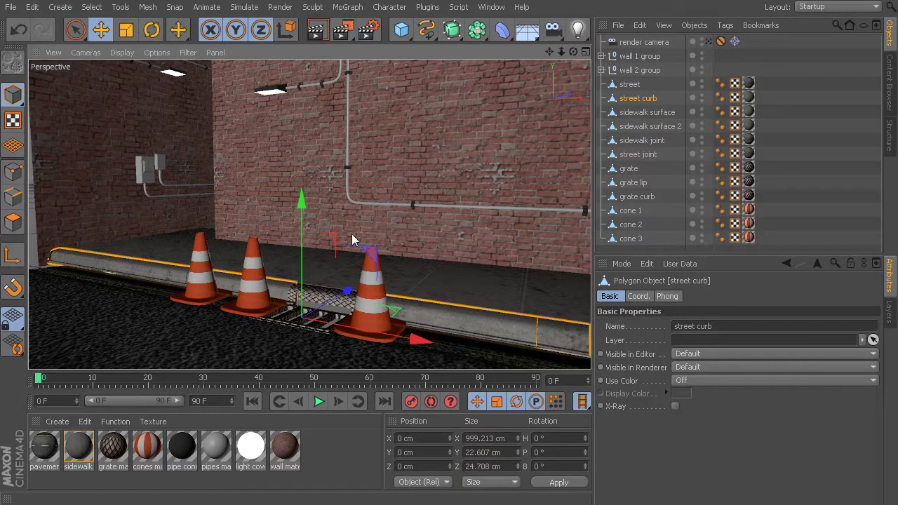
pyautogui.moveTo(339, 245)
pyautogui.keyDown('alt'); pyautogui.mouseDown()
pyautogui.moveTo(332, 253)
pyautogui.moveTo(331, 242)
pyautogui.mouseUp(); pyautogui.keyUp('alt')
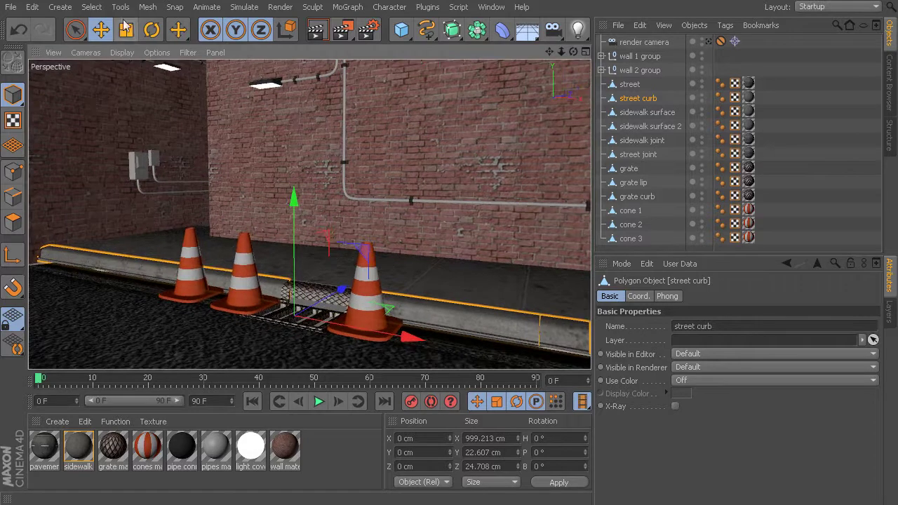
# Display the light types palette: Light, Target, Spot, Area, Infinite, IES and Sun Light
pyautogui.click(60, 9)
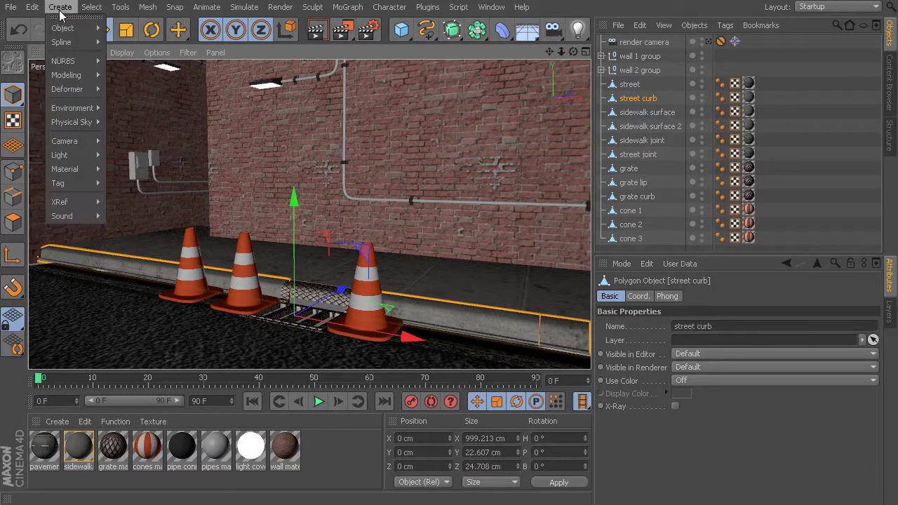
pyautogui.moveTo(73, 159)
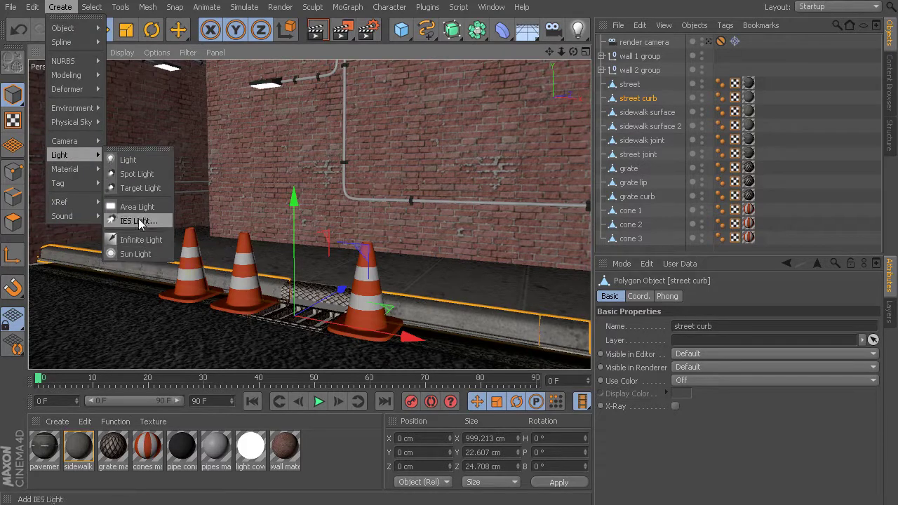
pyautogui.click(580, 35)
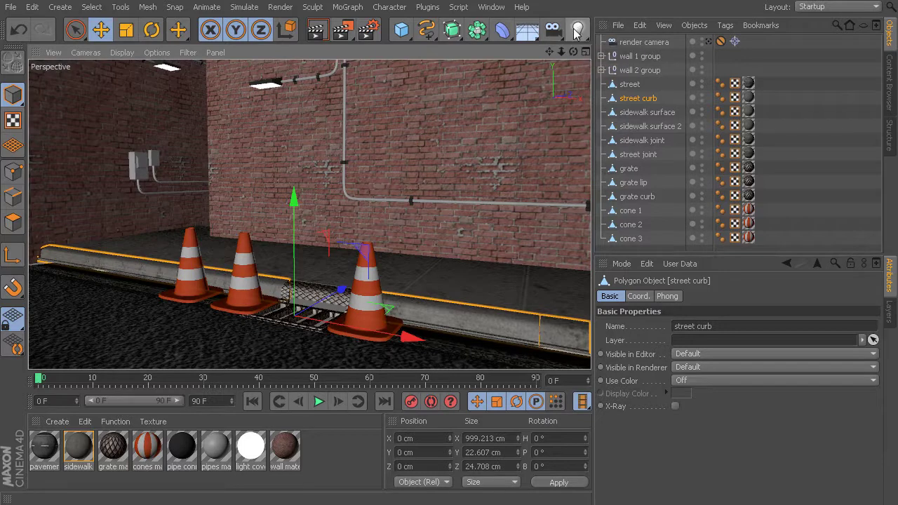
pyautogui.click(577, 33)
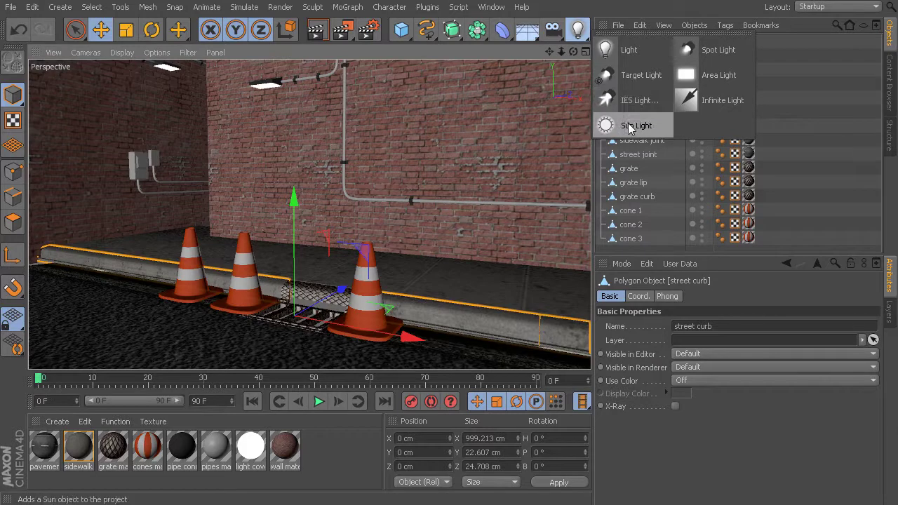
# Add an omni Light and position it at Y 90.649 cm, Z -23.759 cm near the cones
pyautogui.click(624, 52)
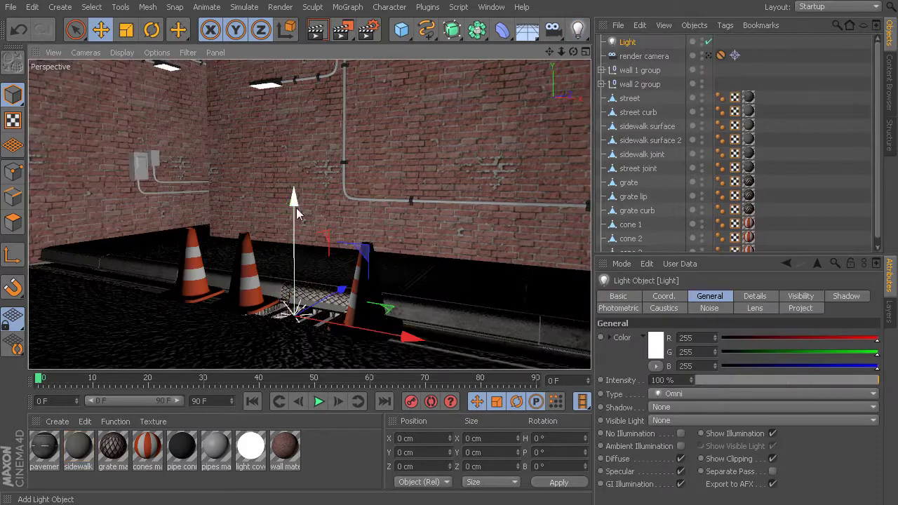
pyautogui.moveTo(293, 200); pyautogui.dragTo(275, 89)
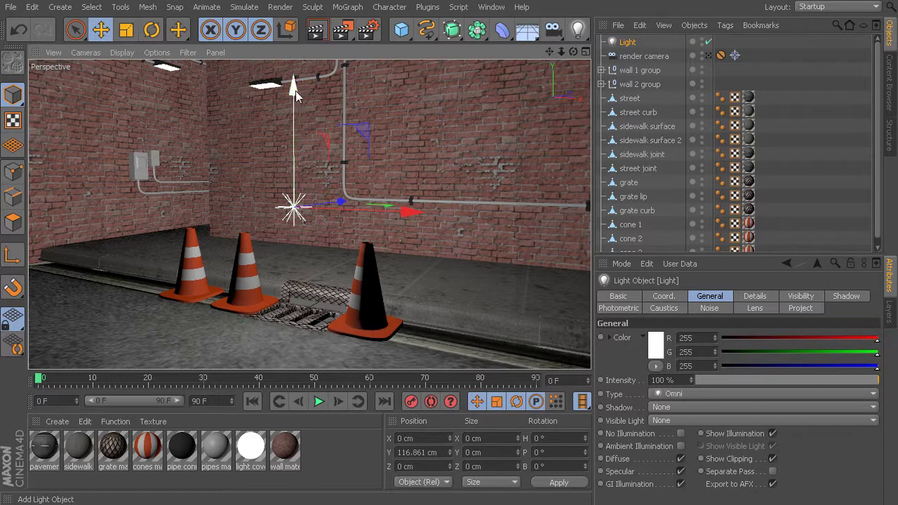
pyautogui.moveTo(295, 90); pyautogui.dragTo(290, 123)
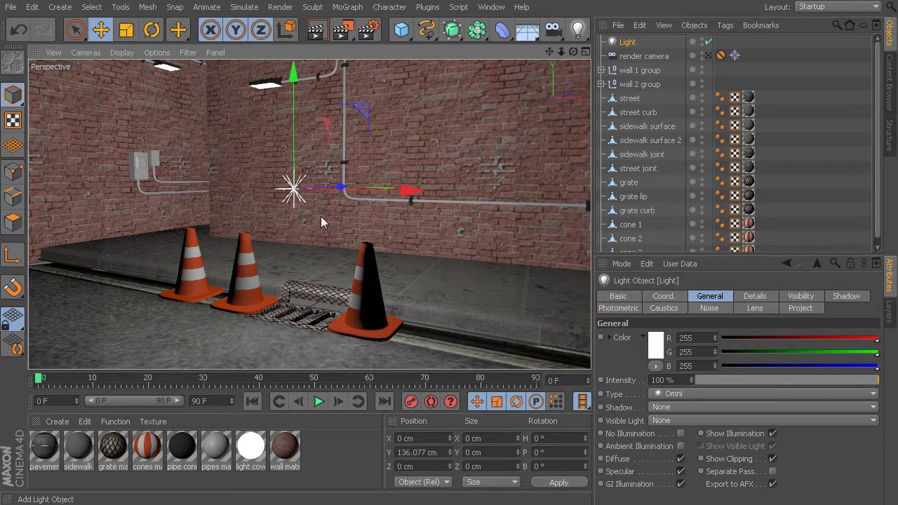
pyautogui.moveTo(295, 86); pyautogui.dragTo(289, 125)
pyautogui.moveTo(340, 222); pyautogui.dragTo(321, 184)
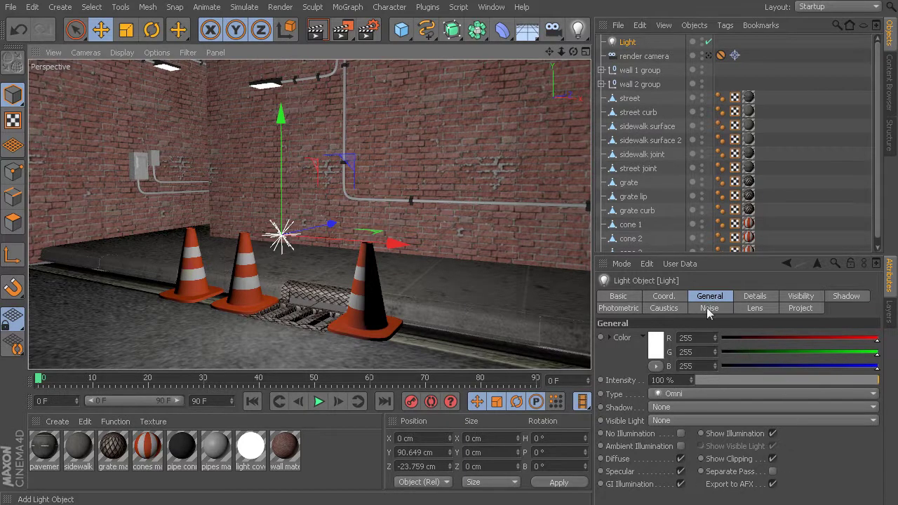
pyautogui.click(579, 38)
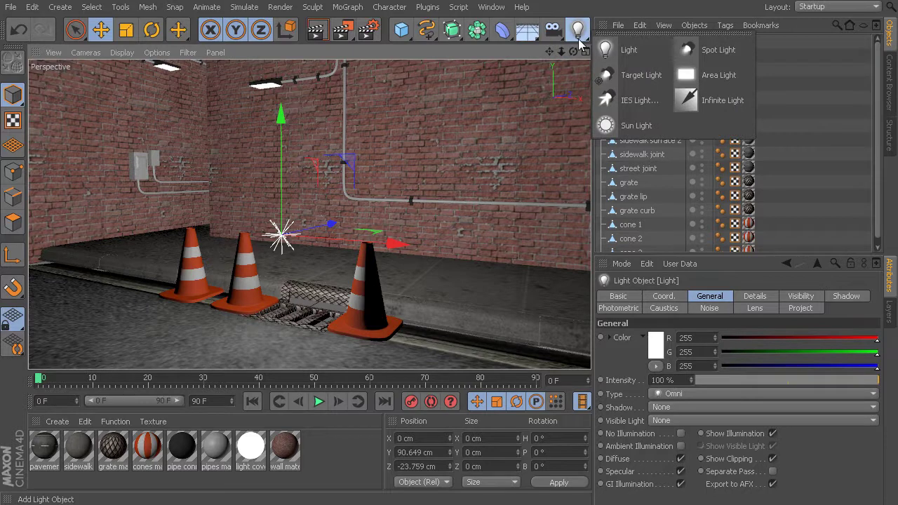
pyautogui.click(579, 40)
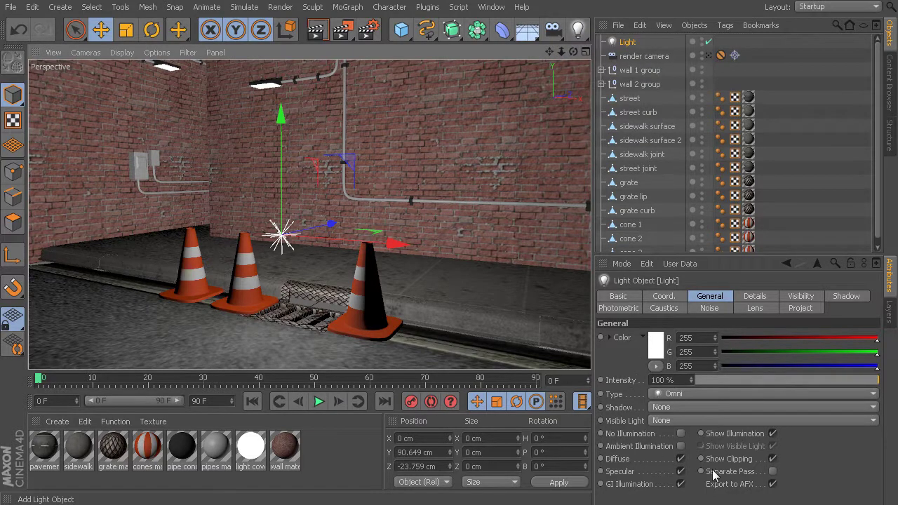
# Tint the light orange in the Color Picker
pyautogui.click(656, 348)
pyautogui.moveTo(625, 293)
pyautogui.mouseDown()
pyautogui.moveTo(638, 316)
pyautogui.moveTo(646, 311)
pyautogui.moveTo(632, 318)
pyautogui.moveTo(642, 306)
pyautogui.moveTo(628, 294)
pyautogui.mouseUp()
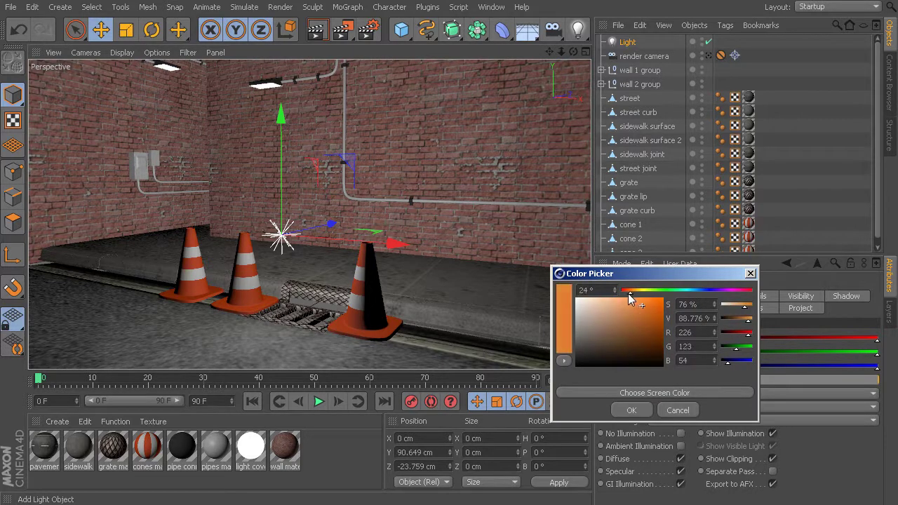
pyautogui.click(631, 410)
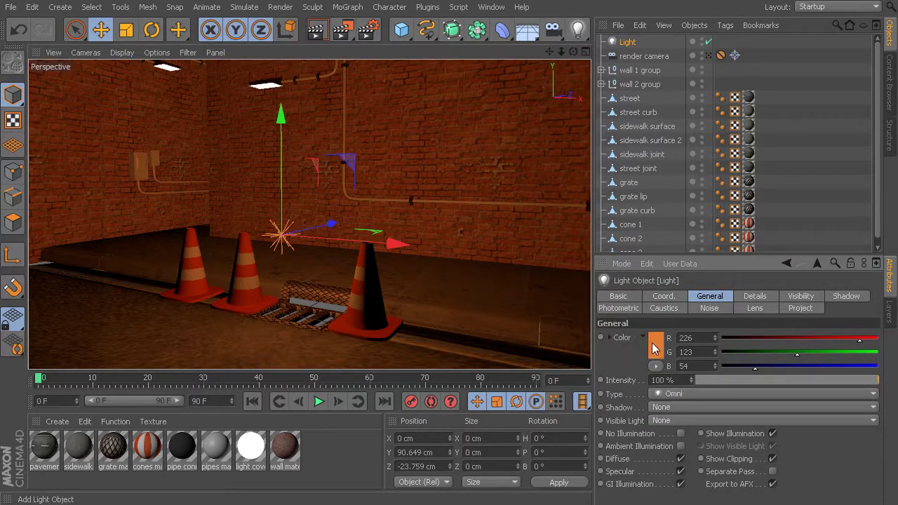
# Recolour the light blue (R 33, G 124, B 221) and raise it to about 114 cm
pyautogui.click(655, 346)
pyautogui.moveTo(683, 295); pyautogui.dragTo(697, 292)
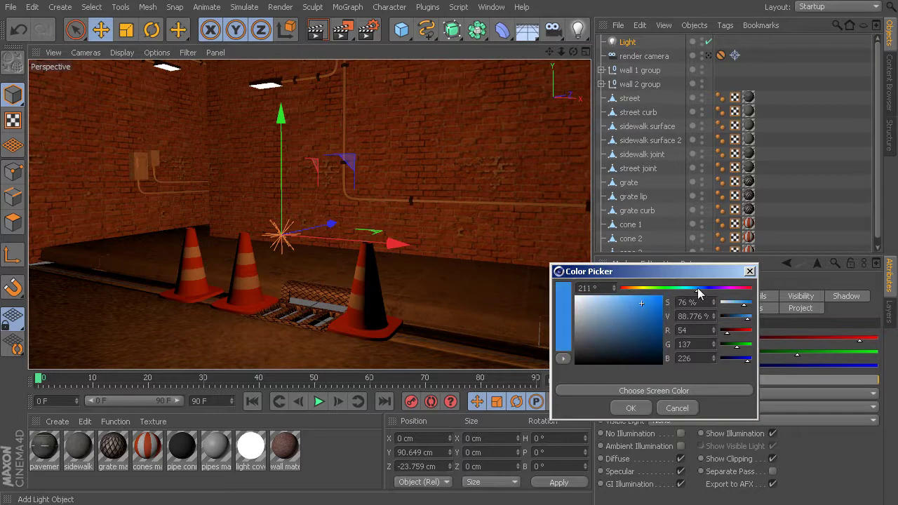
pyautogui.moveTo(642, 304); pyautogui.dragTo(650, 304)
pyautogui.click(631, 409)
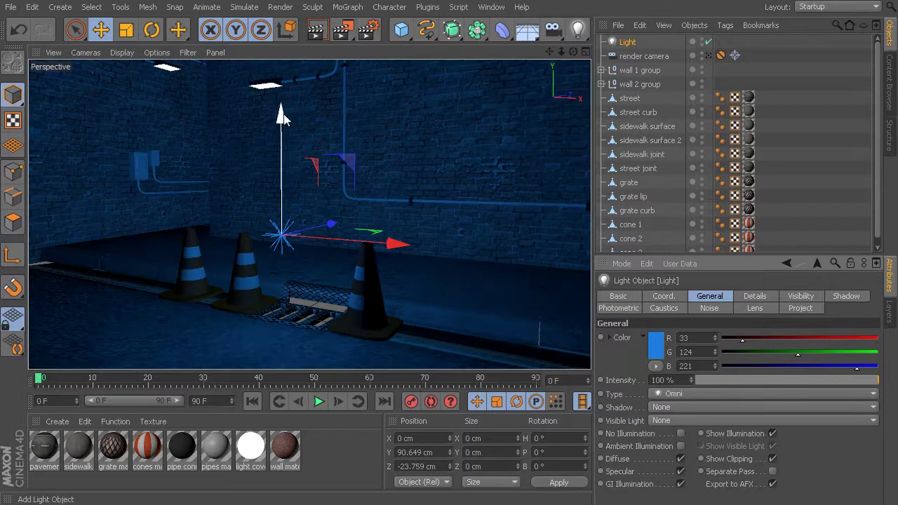
pyautogui.moveTo(282, 120); pyautogui.dragTo(278, 98)
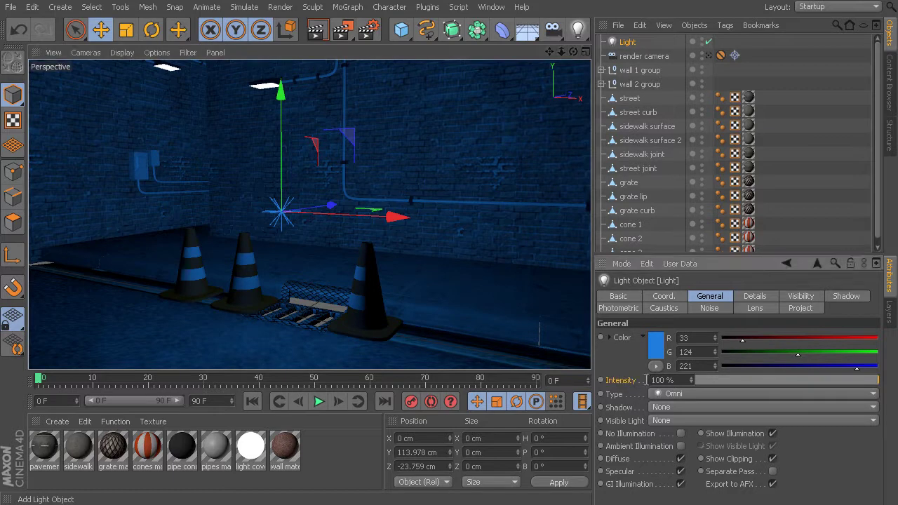
# Set the blue light's Intensity to 100%, then raise it to 186%
pyautogui.moveTo(866, 388); pyautogui.dragTo(892, 377)
pyautogui.moveTo(692, 379)
pyautogui.mouseDown()
pyautogui.moveTo(692, 280)
pyautogui.moveTo(692, 388)
pyautogui.mouseUp()
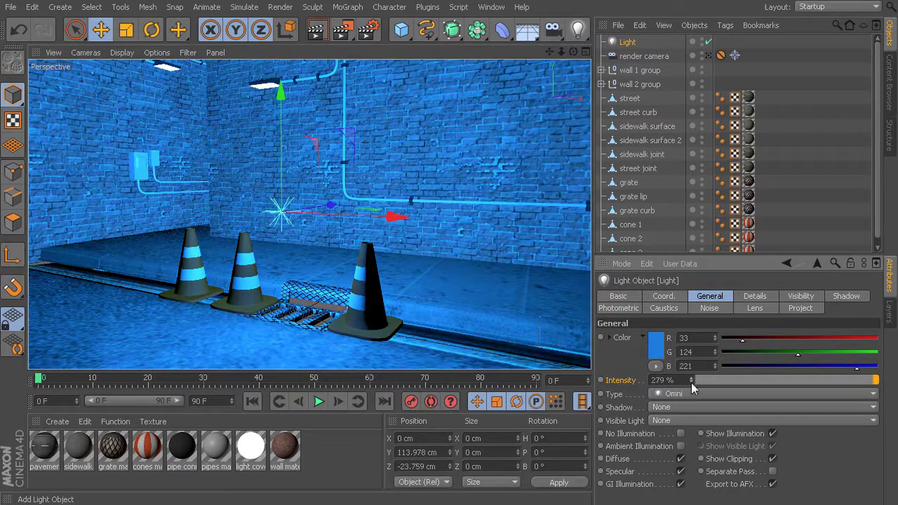
pyautogui.click(662, 380)
pyautogui.write('100')
pyautogui.press('Return')
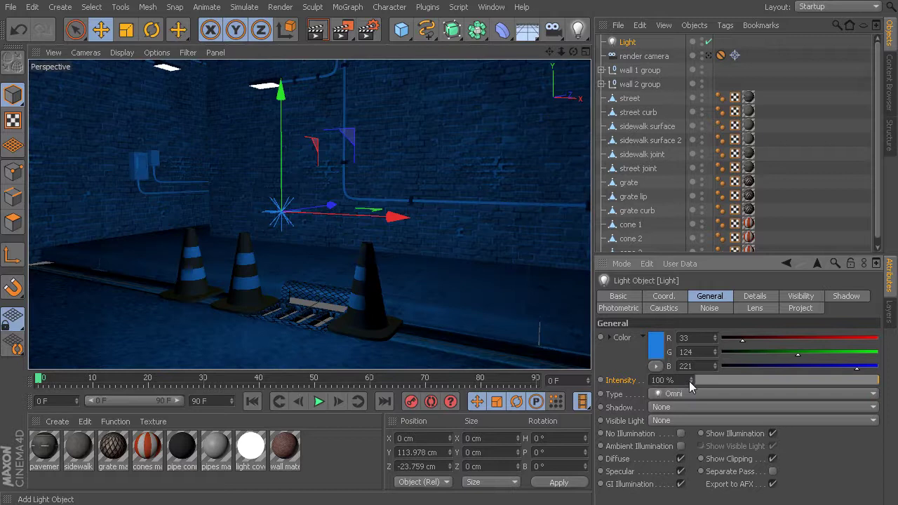
pyautogui.moveTo(691, 380); pyautogui.dragTo(691, 386)
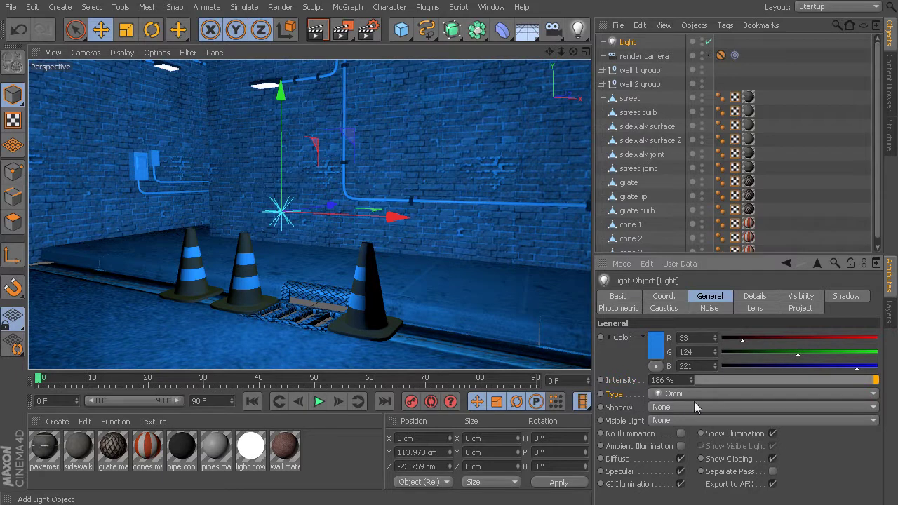
# Keep the light type as Omni, and add then undo a second light
pyautogui.click(710, 393)
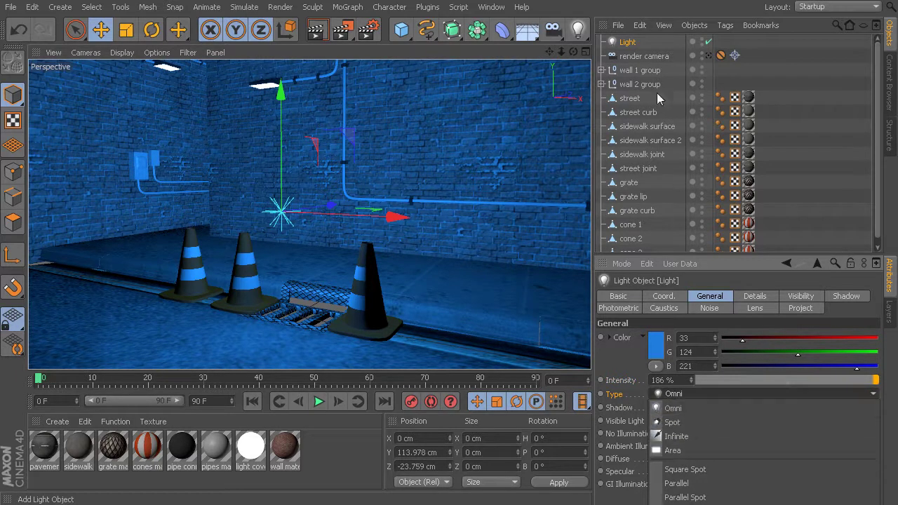
pyautogui.click(577, 28)
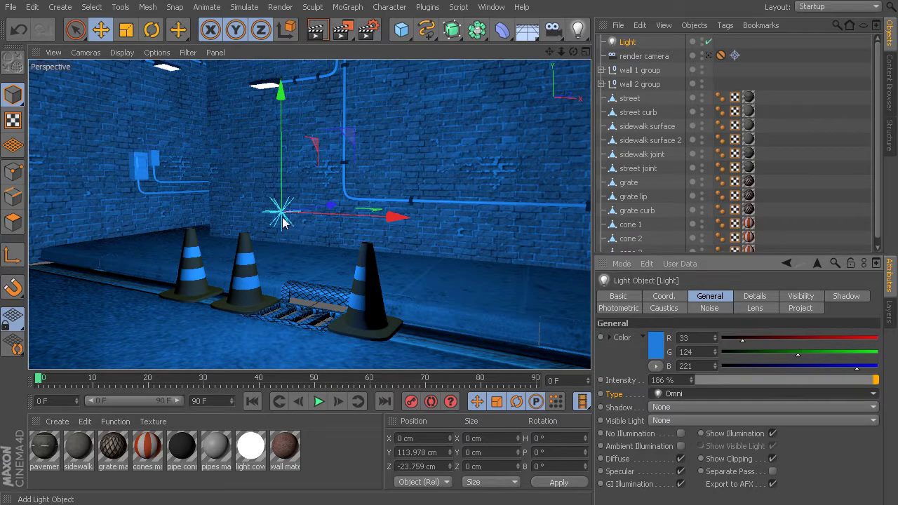
pyautogui.click(574, 35)
pyautogui.click(576, 34)
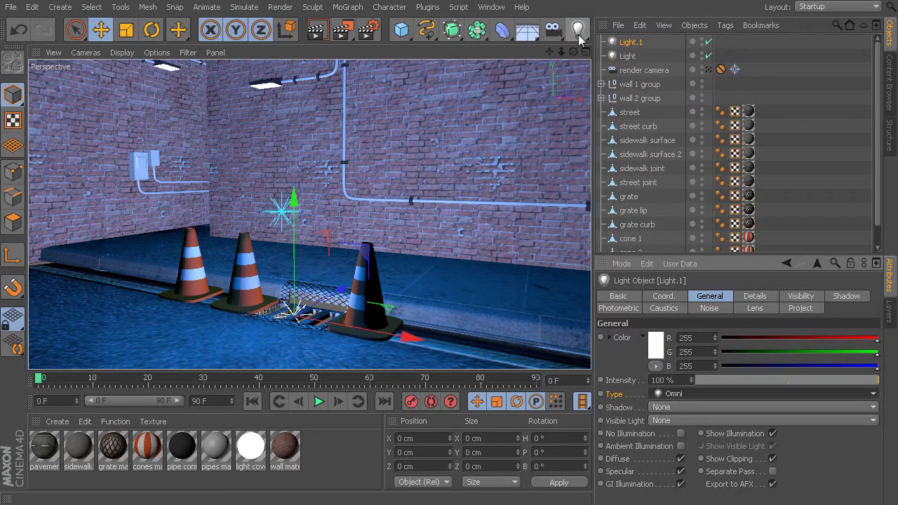
pyautogui.hotkey('ctrl', 'z')
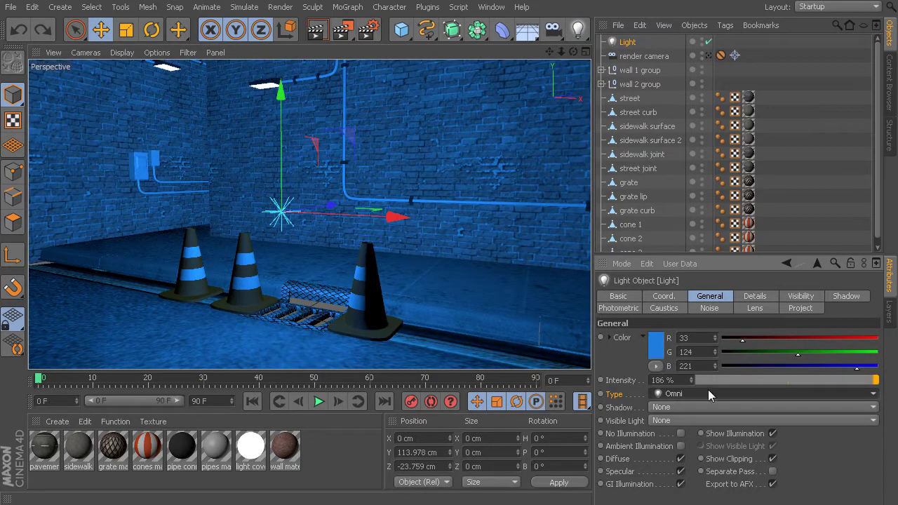
# Leave Type on Omni and move the blue light to X -159.129 cm by the electrical boxes
pyautogui.click(708, 392)
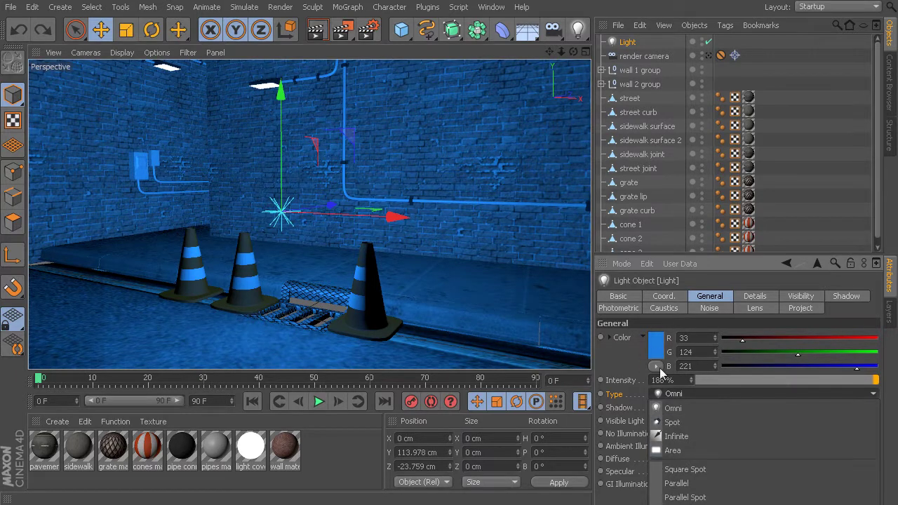
pyautogui.click(691, 394)
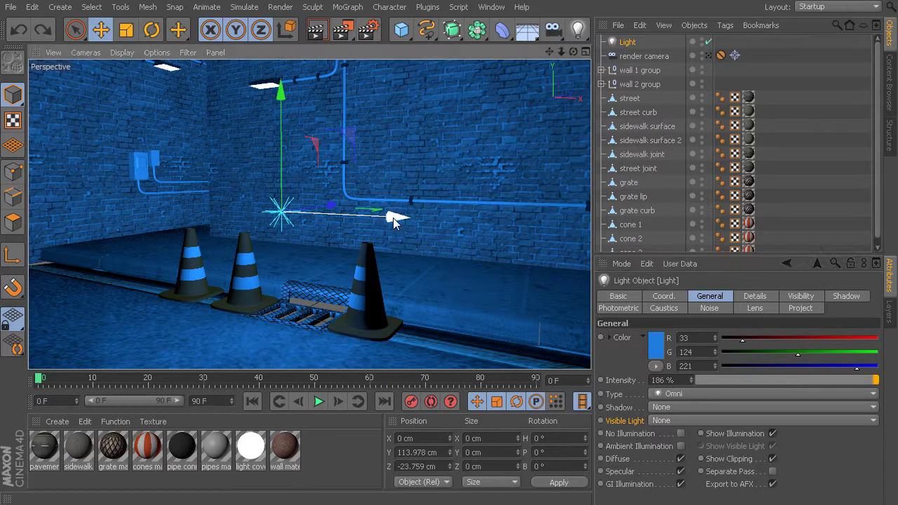
pyautogui.moveTo(396, 217); pyautogui.dragTo(265, 214)
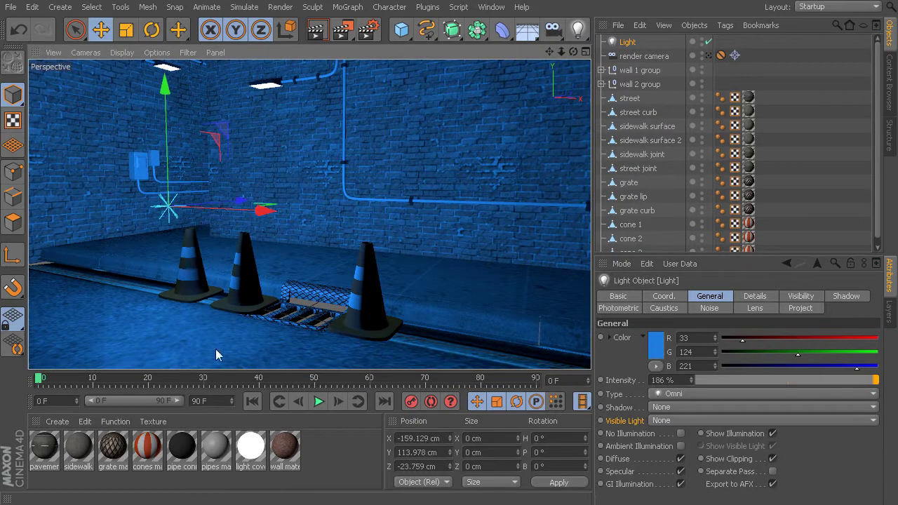
# Set the cones material's specular Brightness to 55% and Width to 35%
pyautogui.doubleClick(148, 449)
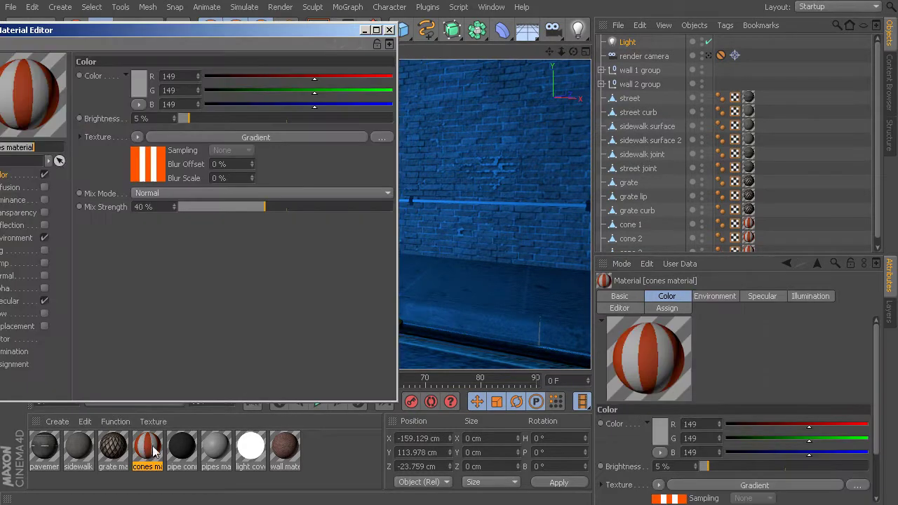
pyautogui.moveTo(250, 34); pyautogui.dragTo(486, 57)
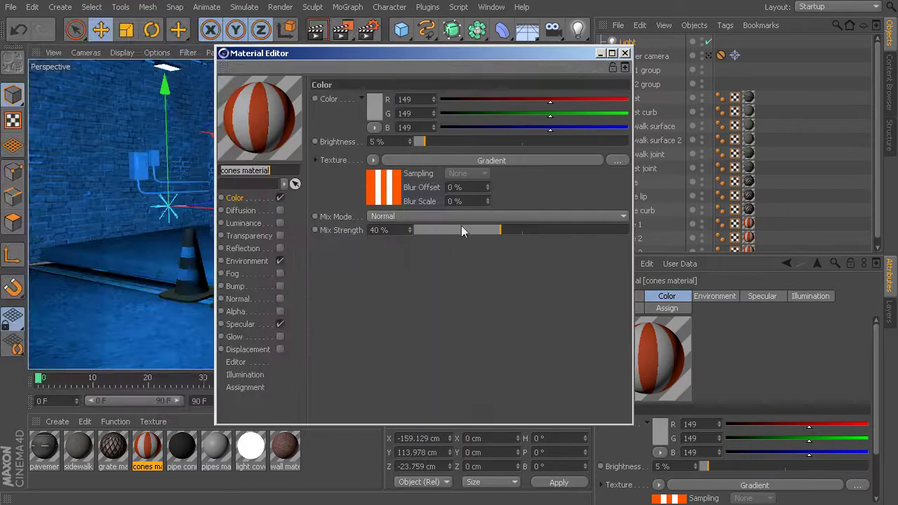
pyautogui.click(240, 324)
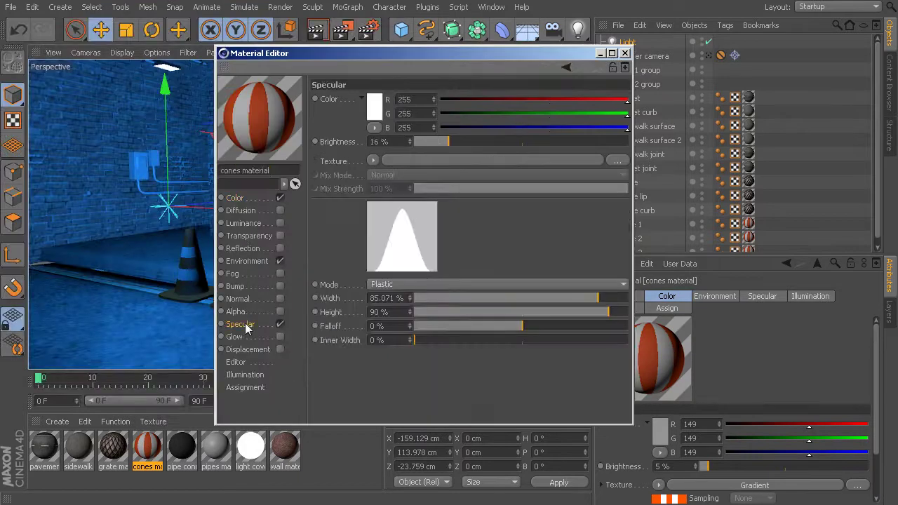
pyautogui.moveTo(573, 297)
pyautogui.mouseDown()
pyautogui.moveTo(544, 297)
pyautogui.moveTo(557, 298)
pyautogui.mouseUp()
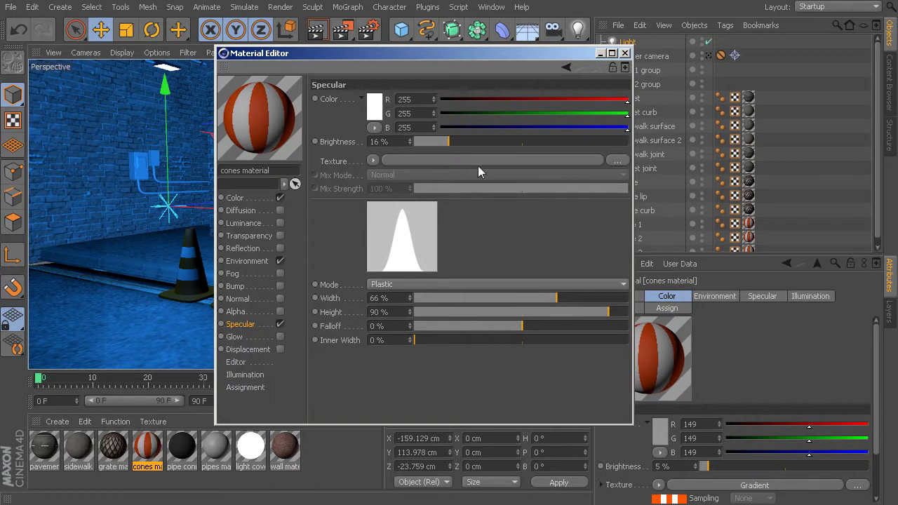
pyautogui.moveTo(457, 142); pyautogui.dragTo(514, 145)
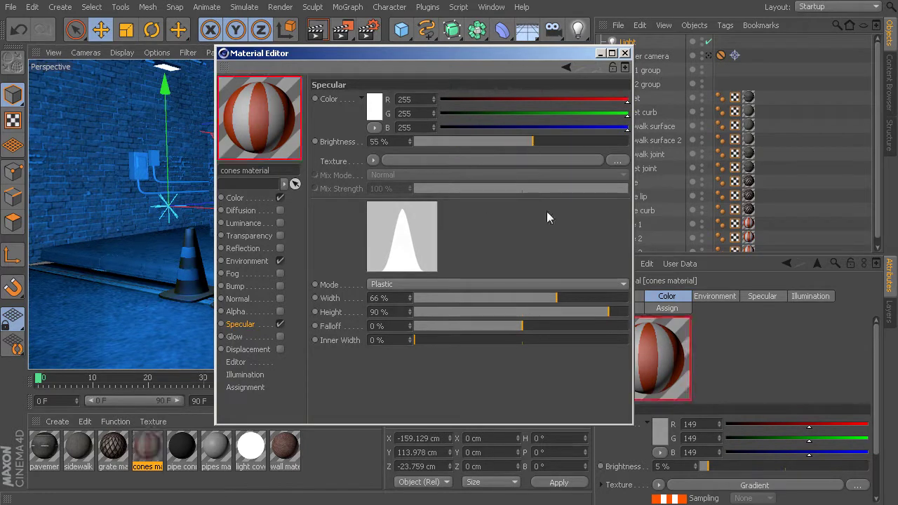
pyautogui.moveTo(543, 299); pyautogui.dragTo(490, 298)
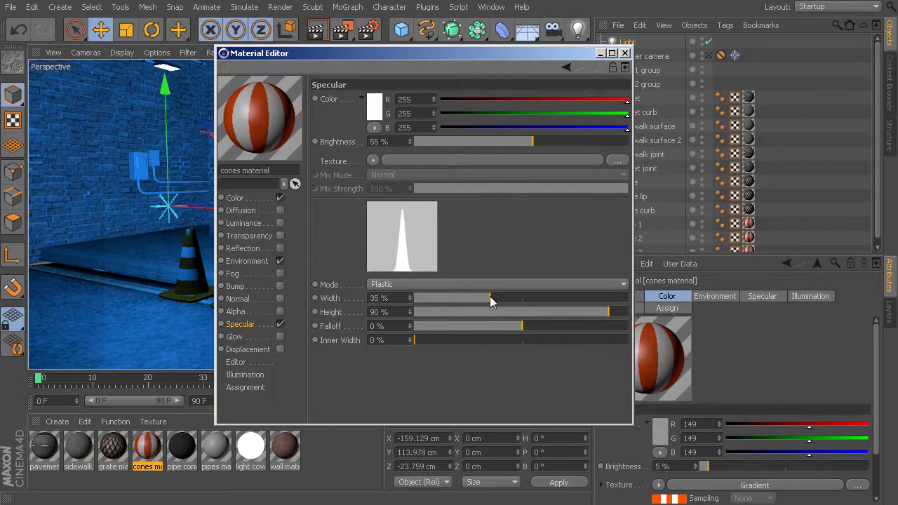
# Add a second light right of the cones at about X 171 cm, raised to about 99 cm
pyautogui.click(624, 53)
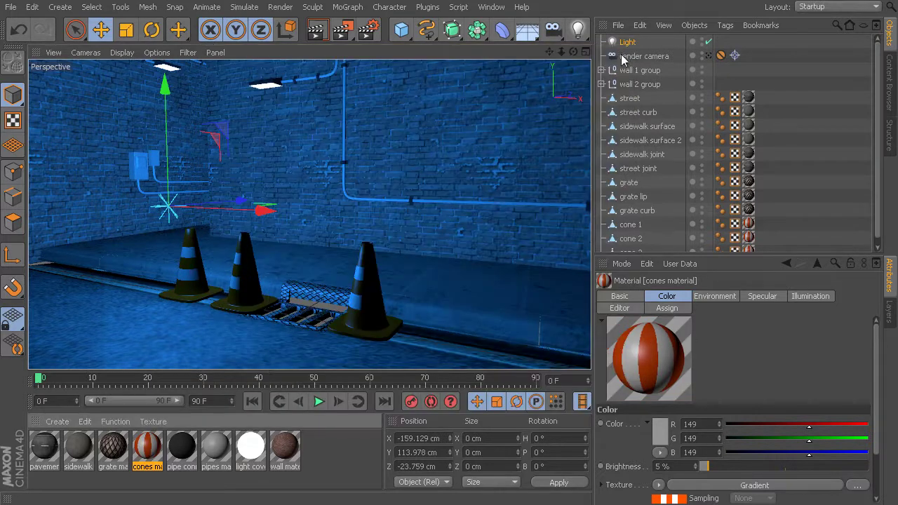
pyautogui.moveTo(265, 215)
pyautogui.mouseDown()
pyautogui.moveTo(514, 233)
pyautogui.moveTo(253, 218)
pyautogui.moveTo(510, 249)
pyautogui.moveTo(366, 251)
pyautogui.moveTo(265, 230)
pyautogui.moveTo(277, 225)
pyautogui.mouseUp()
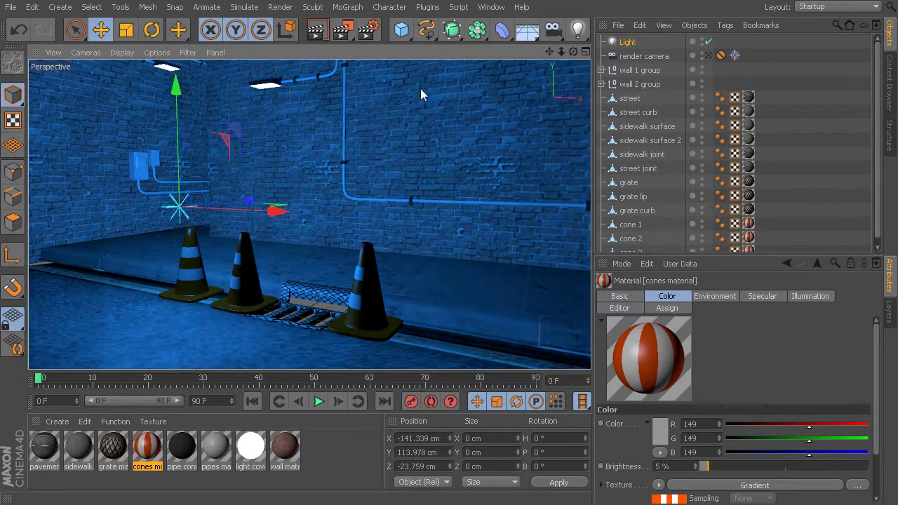
pyautogui.moveTo(576, 29); pyautogui.dragTo(616, 53)
pyautogui.moveTo(395, 335); pyautogui.dragTo(565, 344)
pyautogui.moveTo(467, 231); pyautogui.dragTo(469, 124)
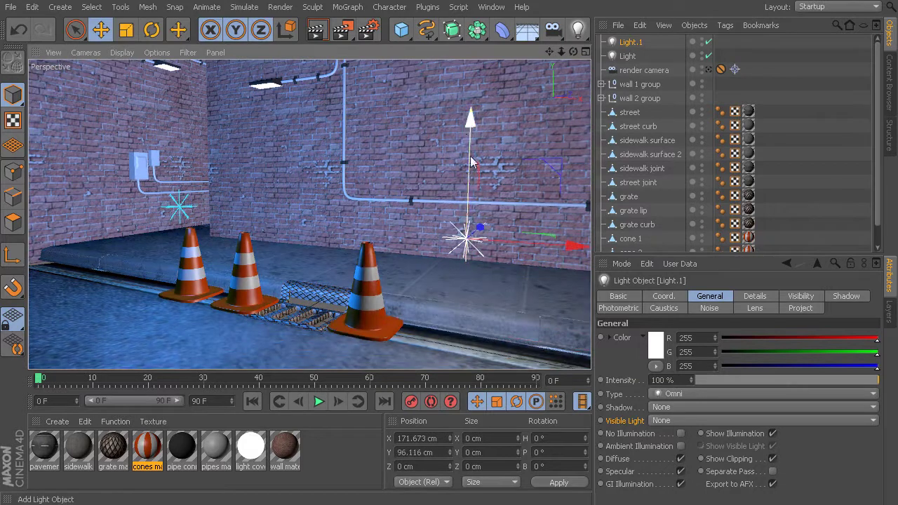
# Colour Light.1 pink (R 223, G 123, B 123) and nudge it slightly left
pyautogui.click(653, 344)
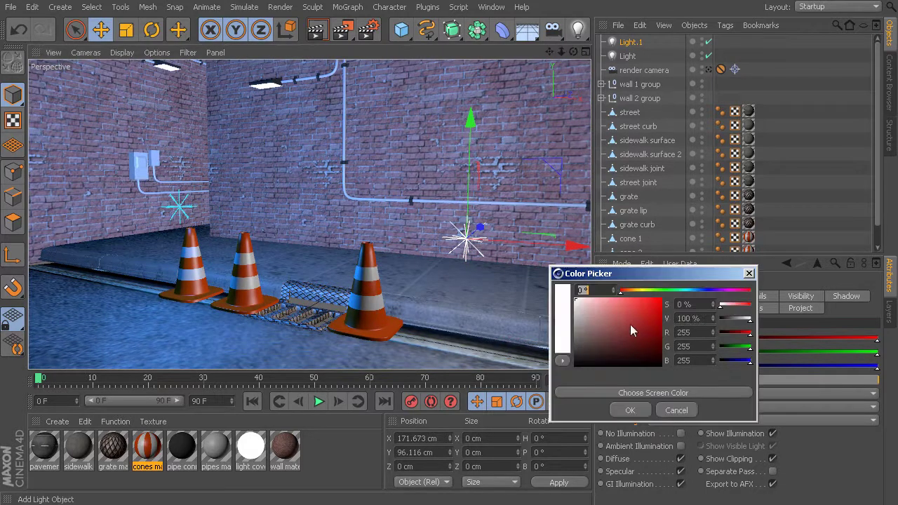
pyautogui.moveTo(628, 321); pyautogui.dragTo(613, 307)
pyautogui.click(631, 411)
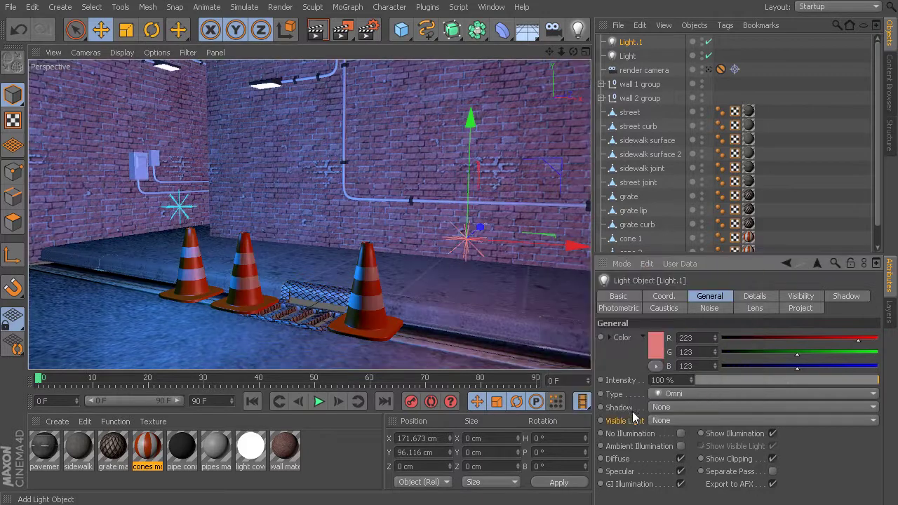
pyautogui.moveTo(577, 240)
pyautogui.mouseDown()
pyautogui.moveTo(588, 246)
pyautogui.moveTo(557, 245)
pyautogui.moveTo(570, 250)
pyautogui.mouseUp()
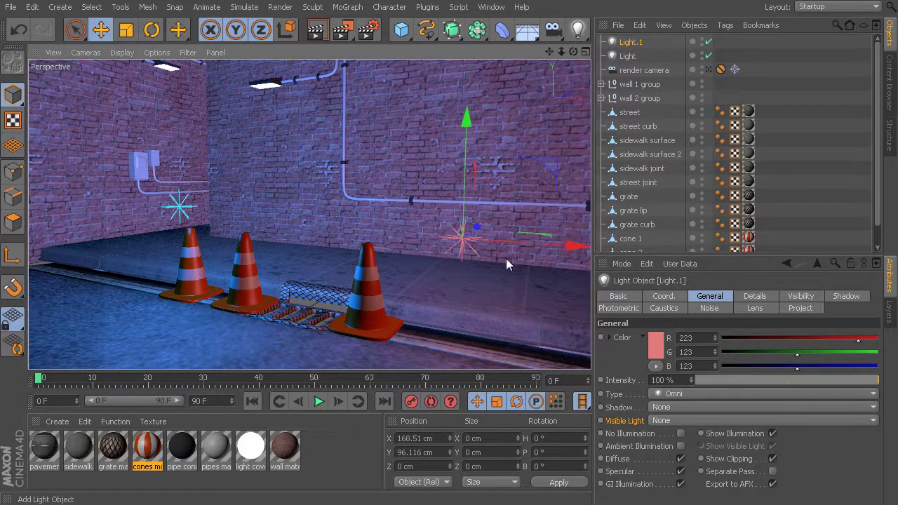
# Select the blue Light and switch No Illumination on, then back off
pyautogui.click(179, 205)
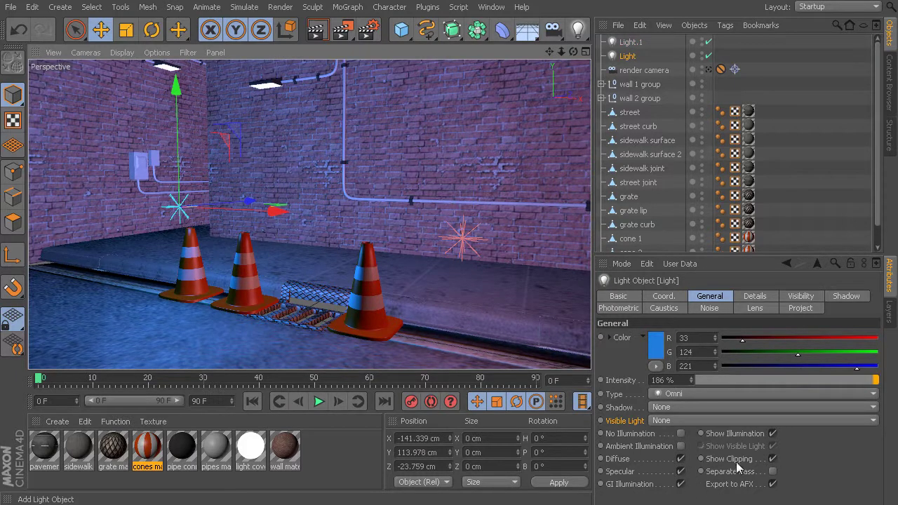
pyautogui.click(635, 435)
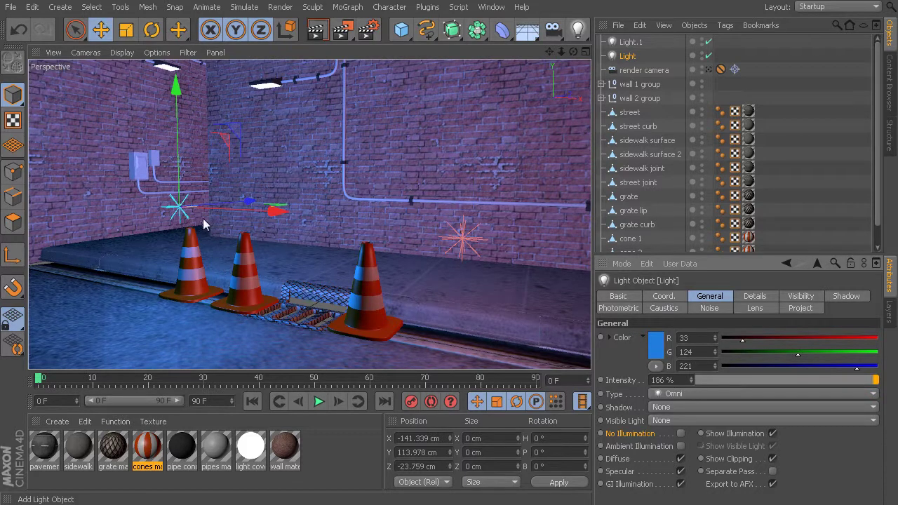
pyautogui.click(681, 434)
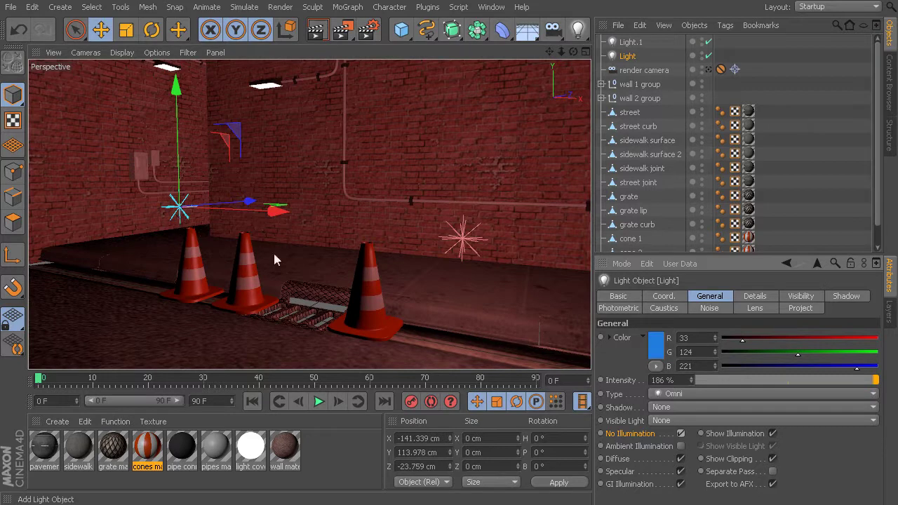
pyautogui.click(681, 434)
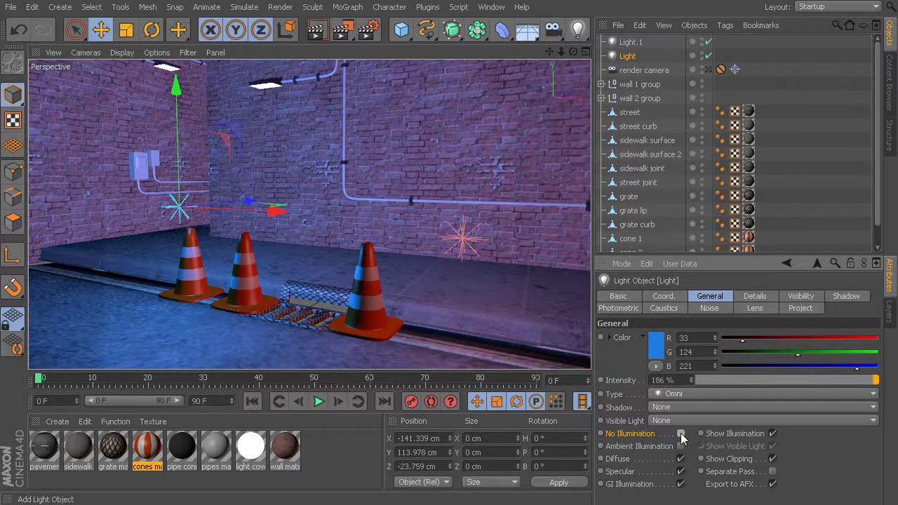
# Enable Show Illumination, turn off Diffuse, and drag the blue light along X
pyautogui.click(773, 434)
pyautogui.click(732, 435)
pyautogui.click(681, 460)
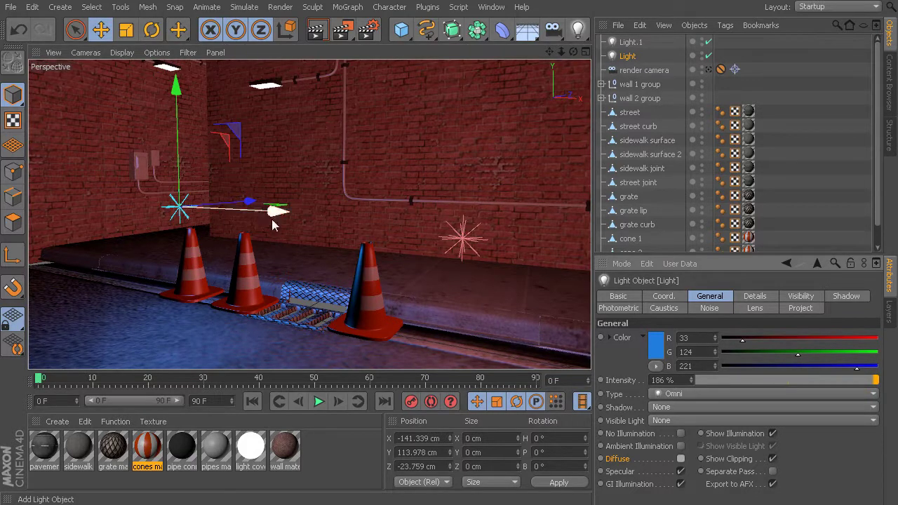
pyautogui.moveTo(276, 209); pyautogui.dragTo(254, 244)
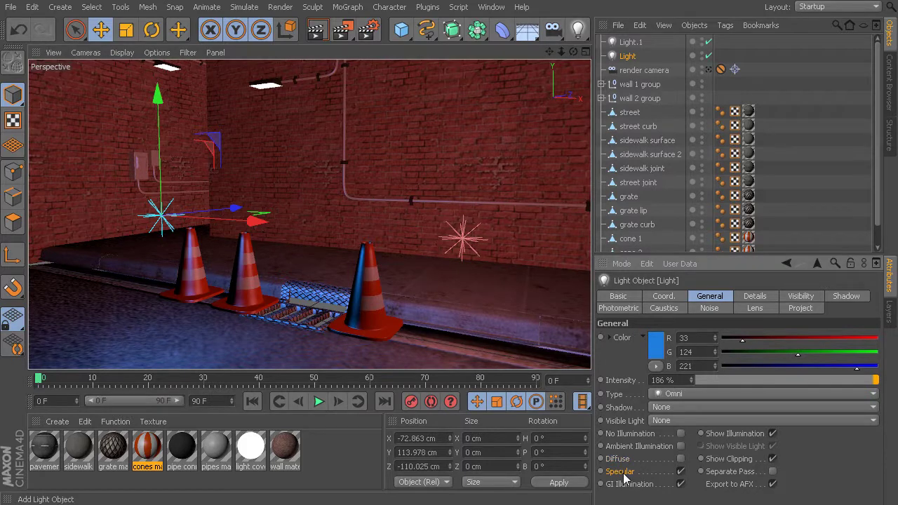
# Make the blue omni diffuse-only, with Specular off and Diffuse on, and move it to X -113.298 cm
pyautogui.click(681, 472)
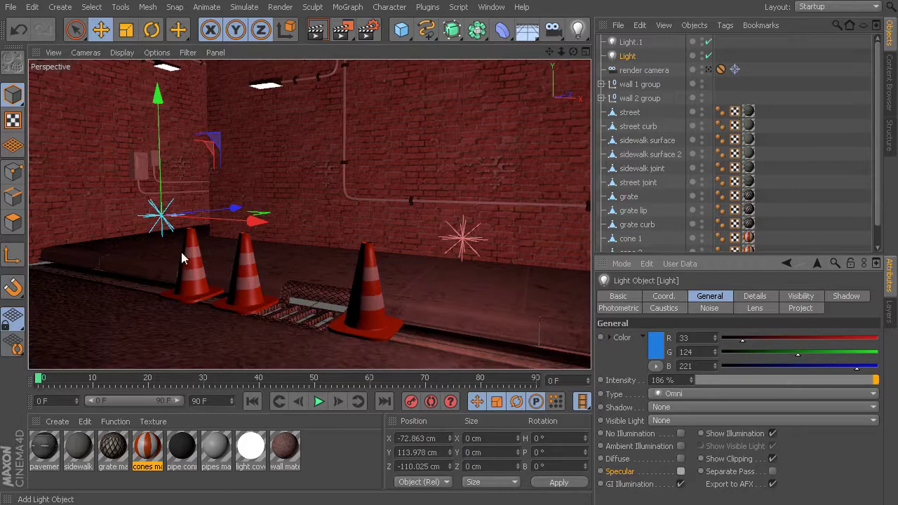
pyautogui.click(681, 459)
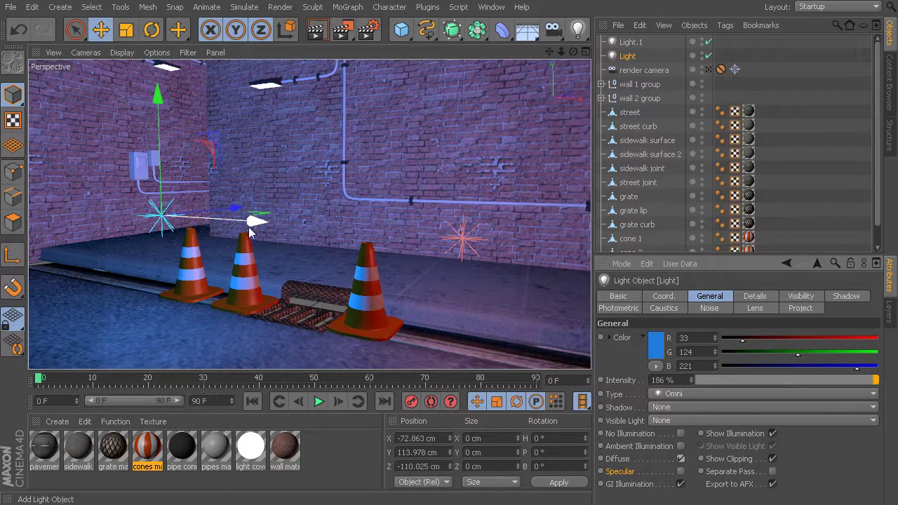
pyautogui.moveTo(253, 222); pyautogui.dragTo(259, 247)
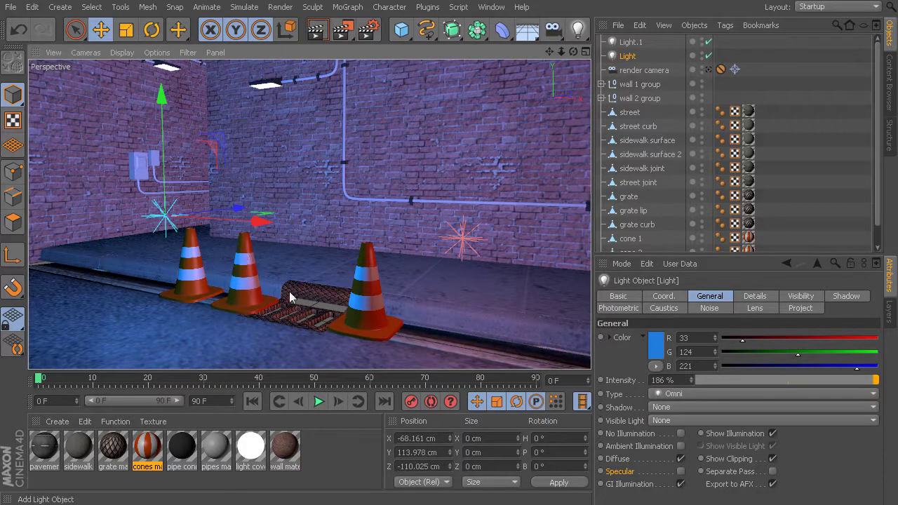
pyautogui.click(681, 472)
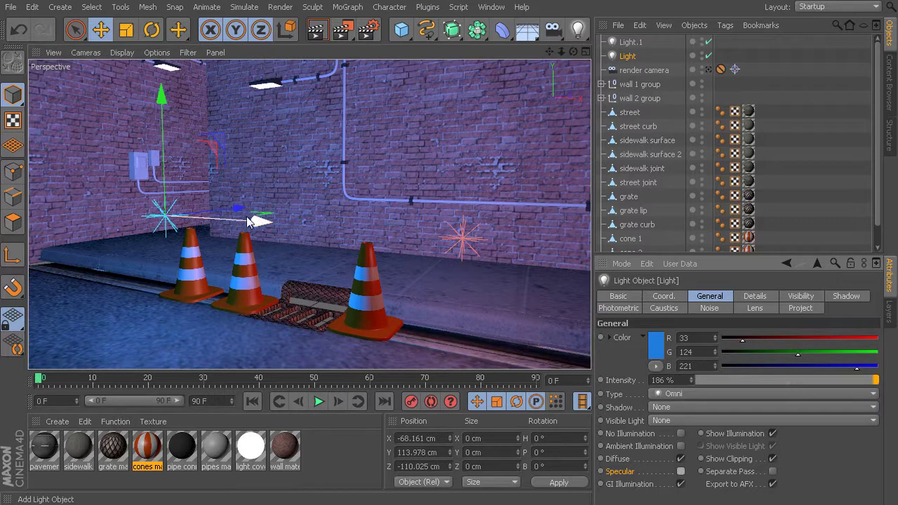
pyautogui.moveTo(256, 224); pyautogui.dragTo(215, 231)
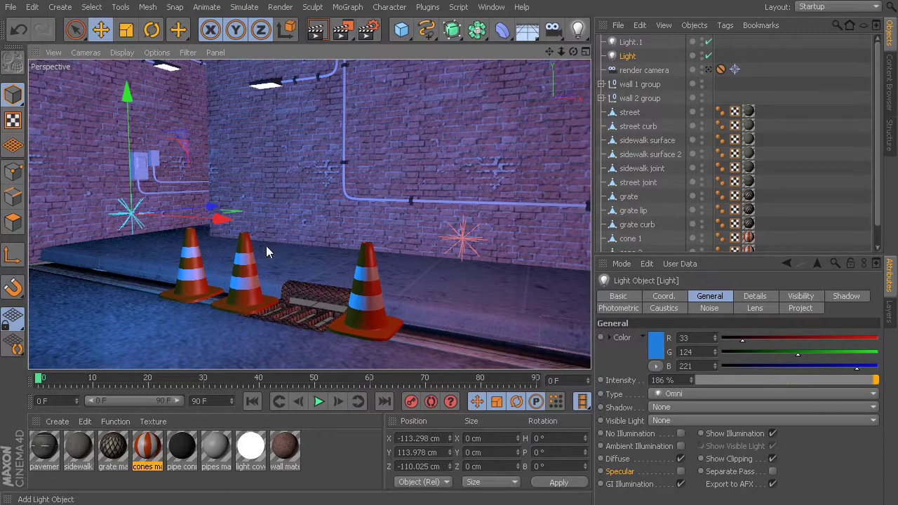
# Shift the blue omni left to X -118.707 cm and select its Shadow setting
pyautogui.moveTo(216, 221); pyautogui.dragTo(211, 223)
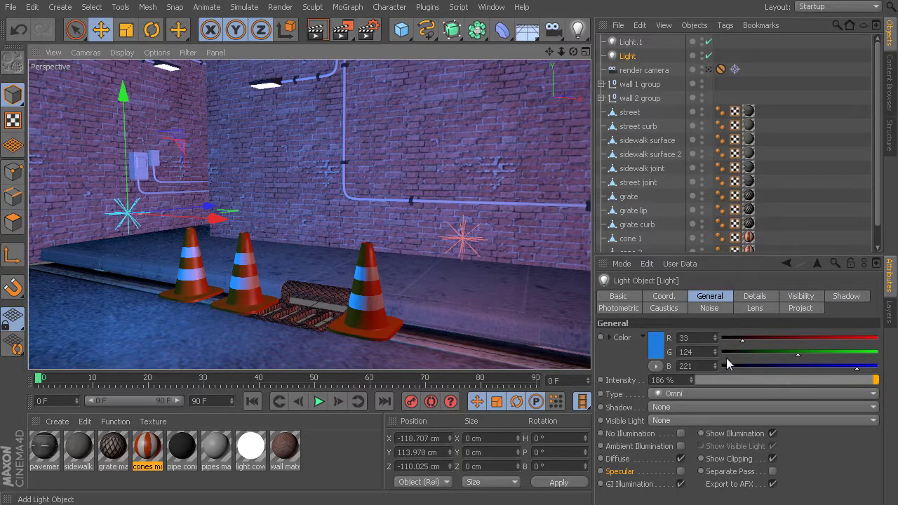
pyautogui.click(619, 409)
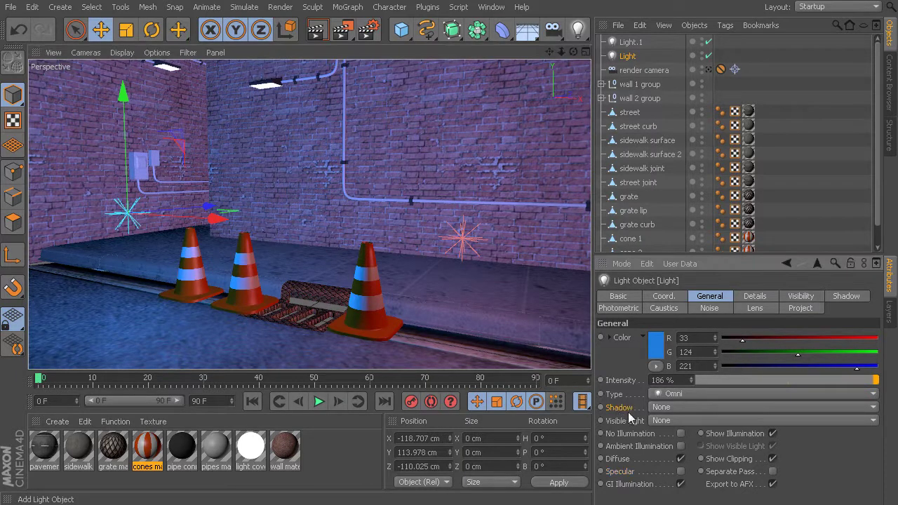